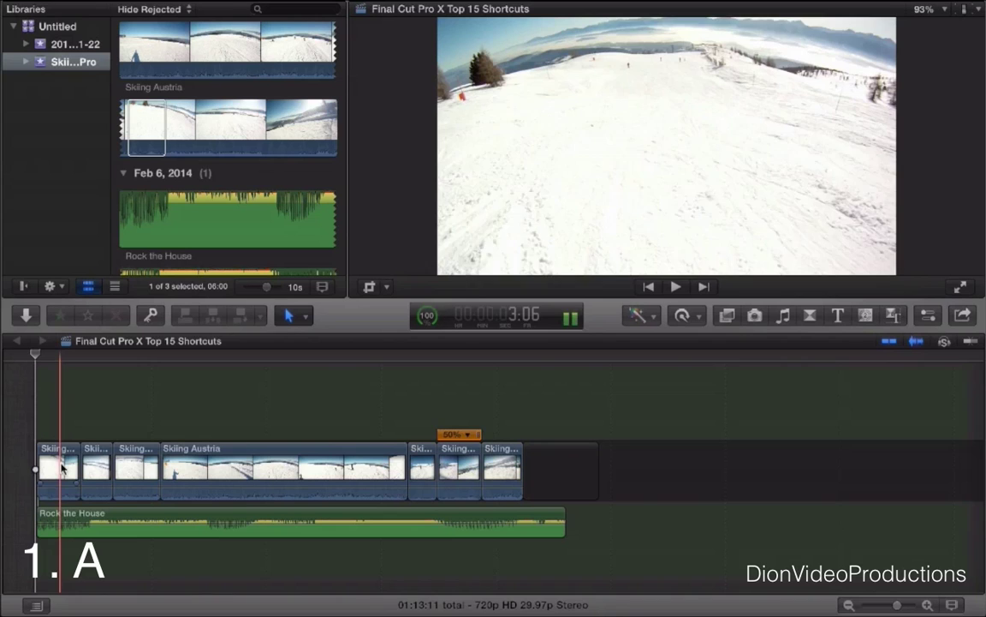
# Blade the Skiing Austria clip at three points to split it into four pieces
pyautogui.click(58, 469)
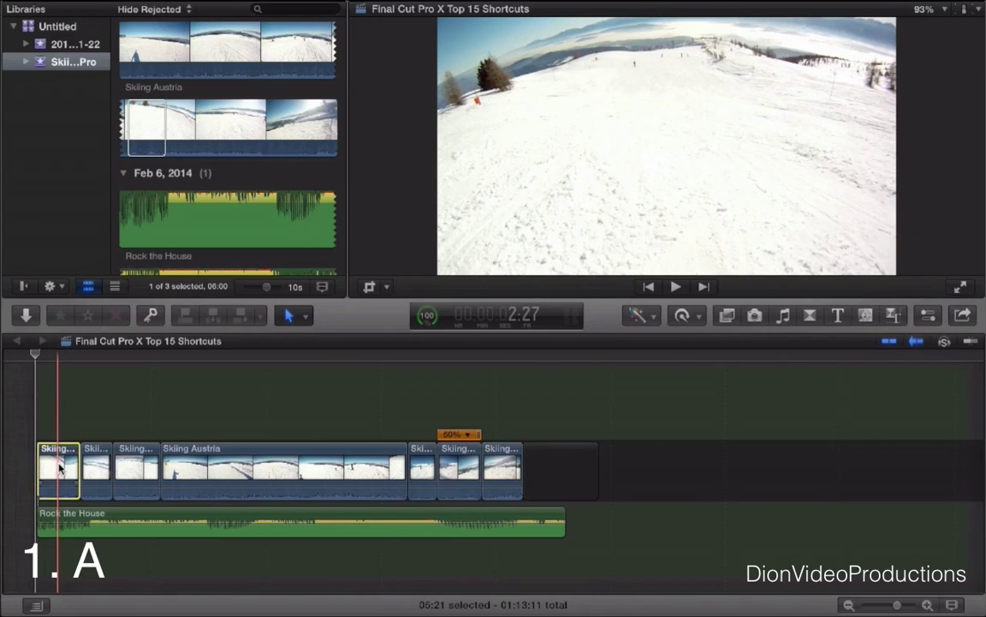
pyautogui.moveTo(58, 469)
pyautogui.mouseDown()
pyautogui.moveTo(197, 467)
pyautogui.moveTo(60, 469)
pyautogui.mouseUp()
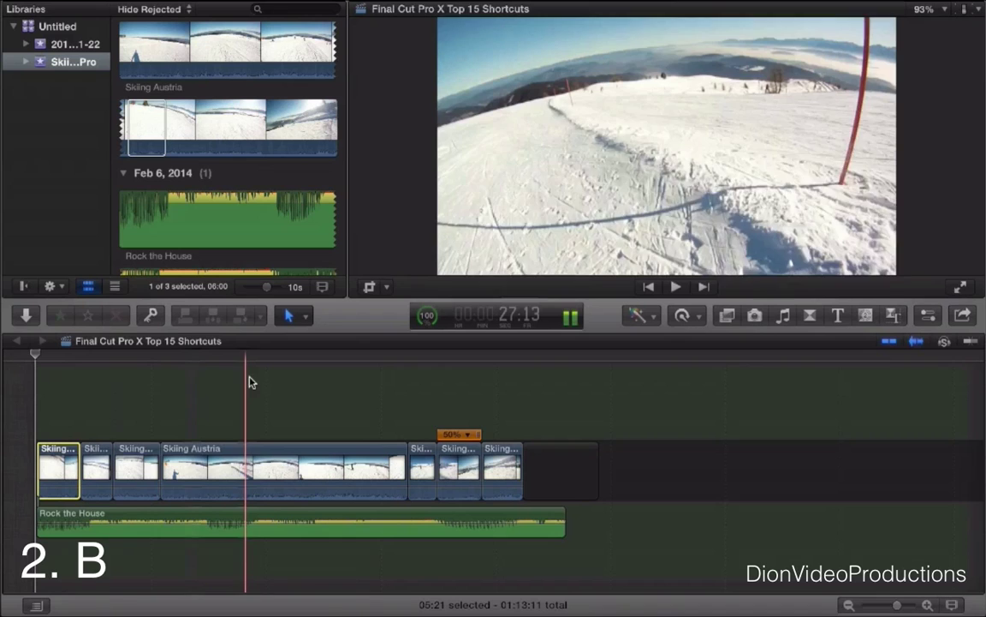
pyautogui.press('b')
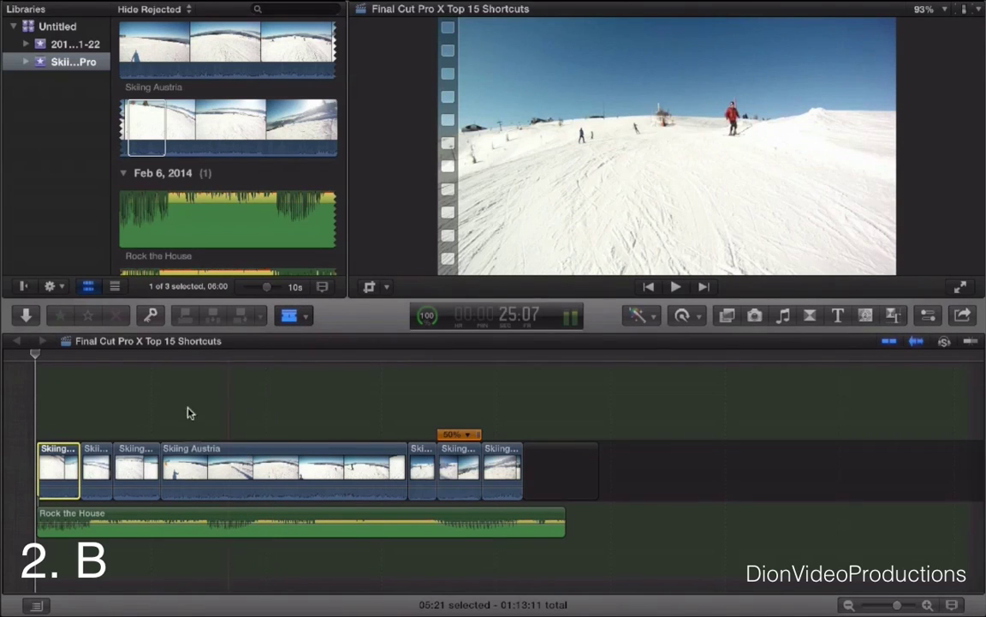
pyautogui.click(203, 467)
pyautogui.click(260, 467)
pyautogui.click(323, 467)
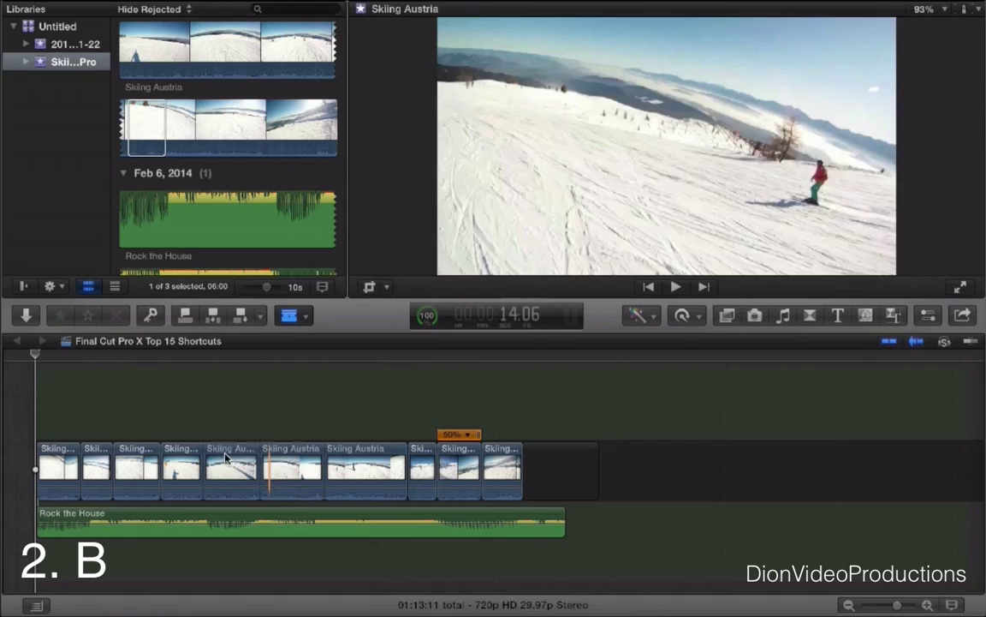
# Back in Select mode, nudge one new Skiing Austria piece and return it to its slot
pyautogui.press('a')
pyautogui.click(297, 466)
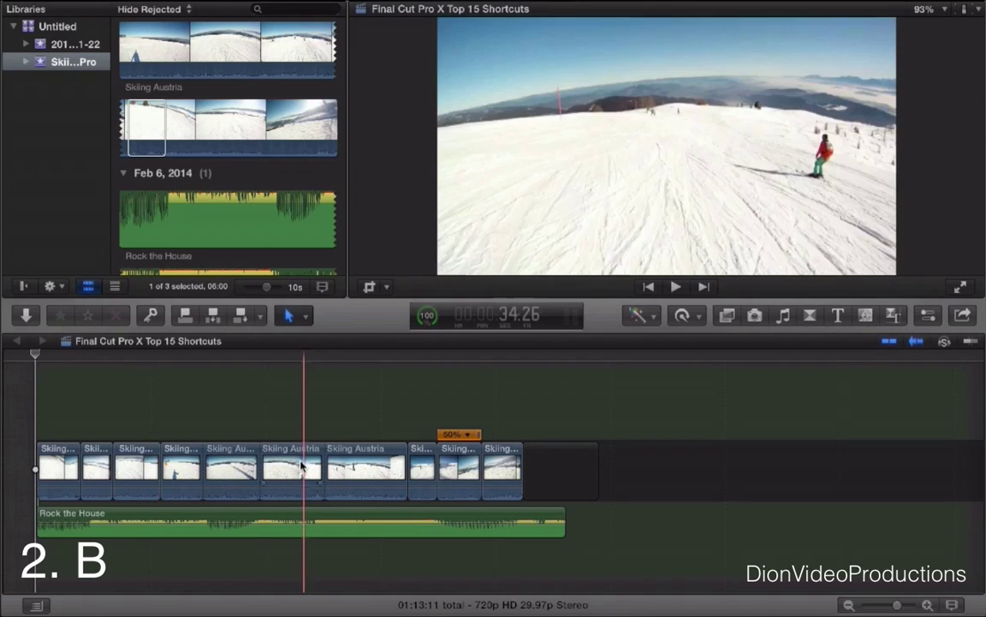
pyautogui.moveTo(297, 467)
pyautogui.mouseDown()
pyautogui.moveTo(400, 466)
pyautogui.moveTo(291, 462)
pyautogui.mouseUp()
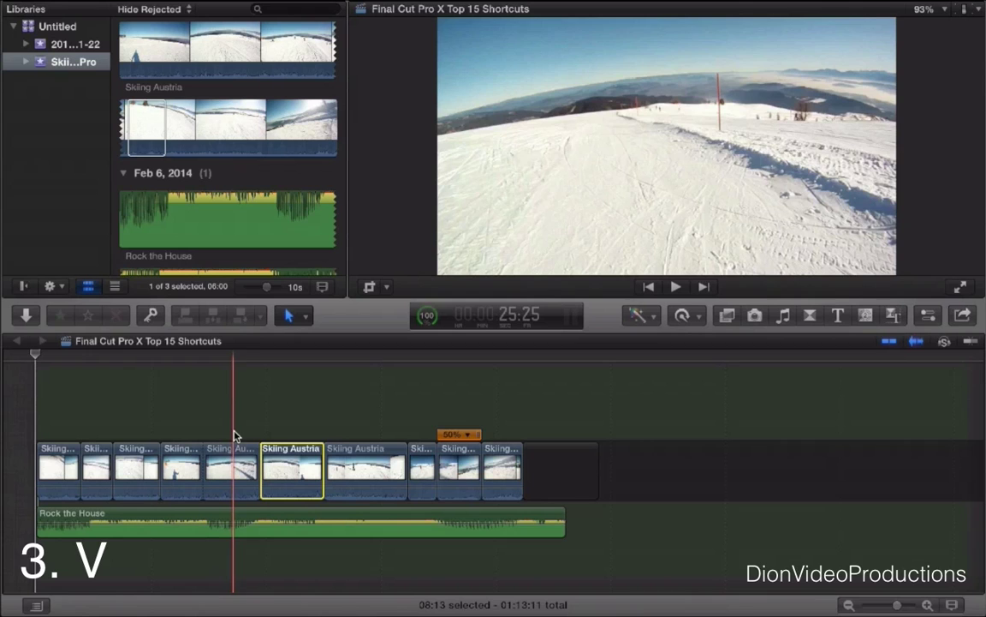
pyautogui.press('l')
pyautogui.press('l')
pyautogui.press('l')
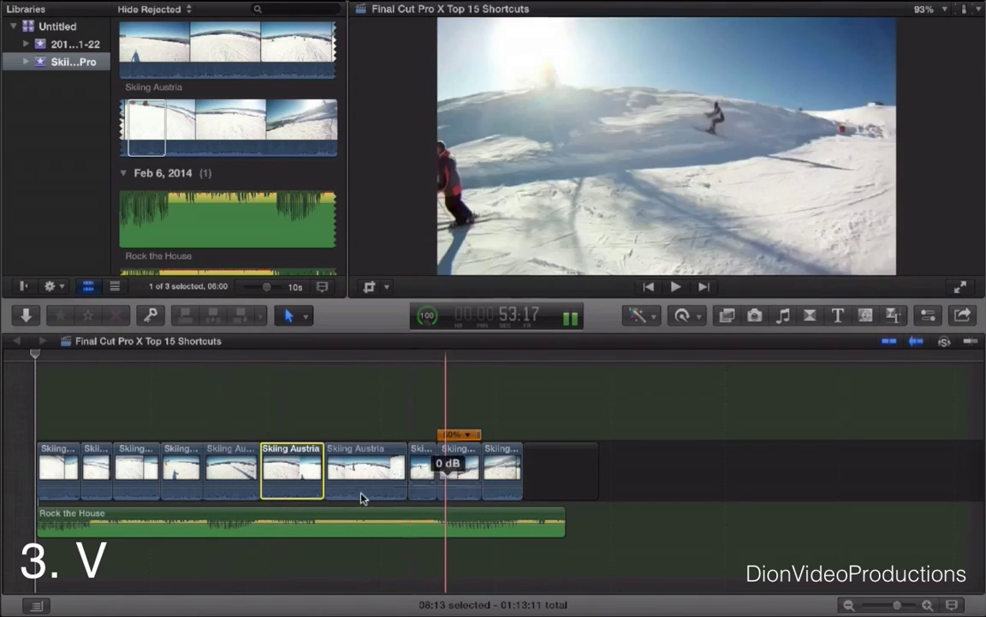
pyautogui.press('j')
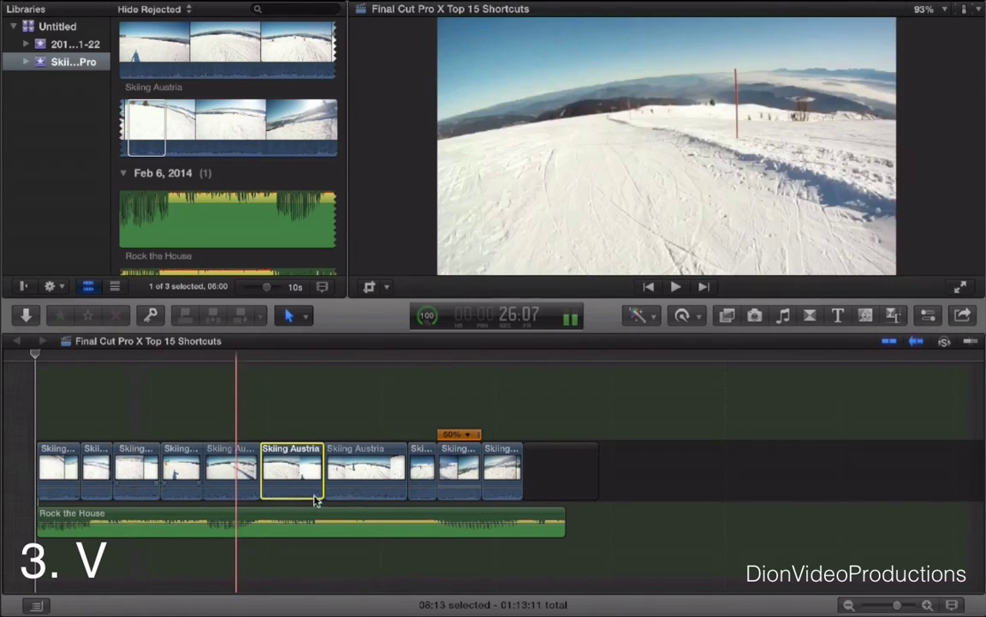
pyautogui.press('l')
pyautogui.press('l')
pyautogui.press('j')
pyautogui.press('j')
pyautogui.press('k')
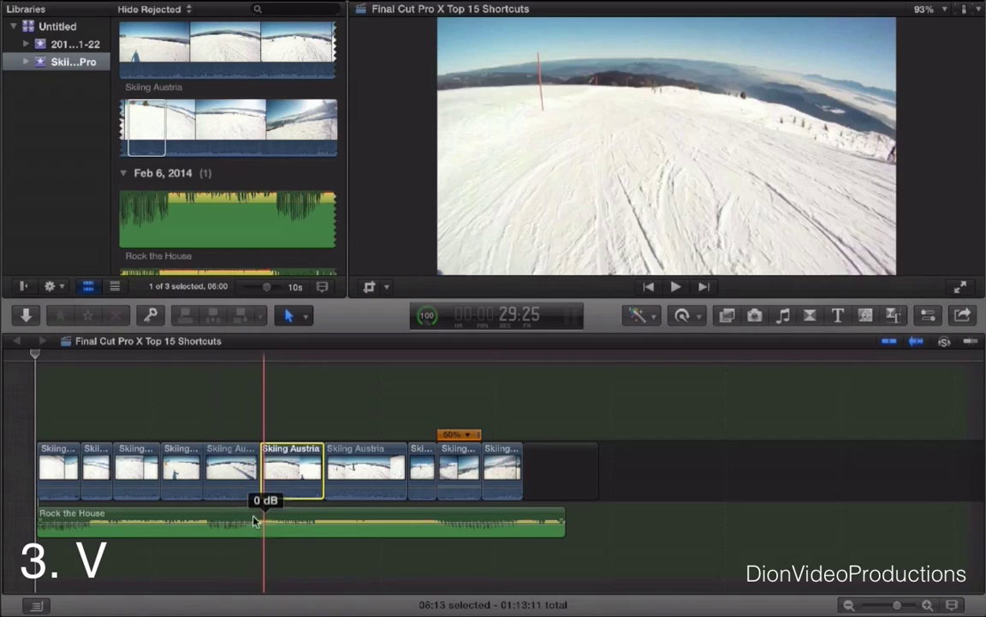
pyautogui.press('j')
pyautogui.press('j')
pyautogui.press('l')
pyautogui.press('l')
pyautogui.press('k')
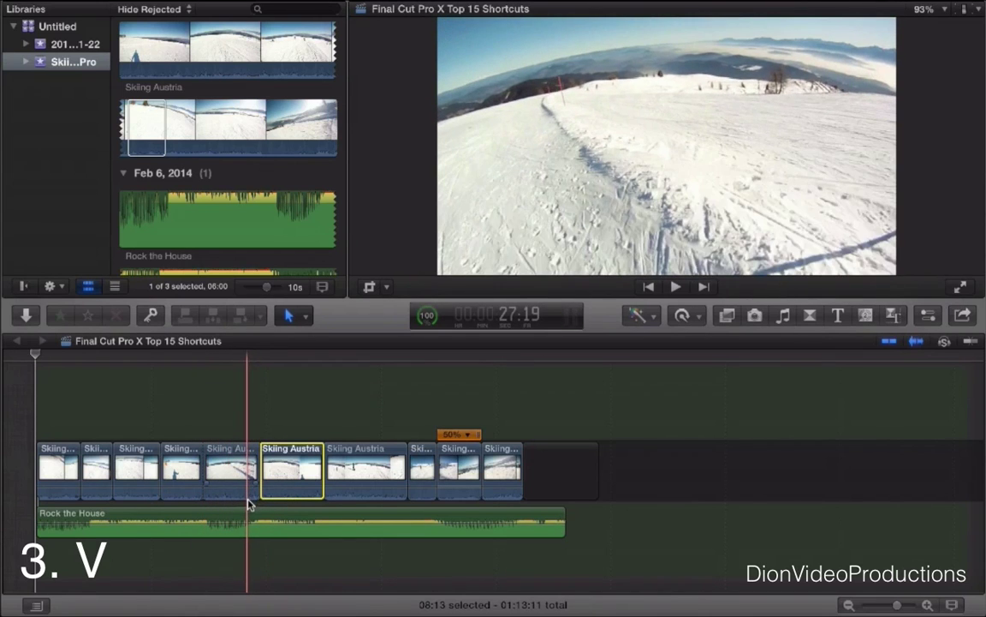
pyautogui.press('j')
pyautogui.press('j')
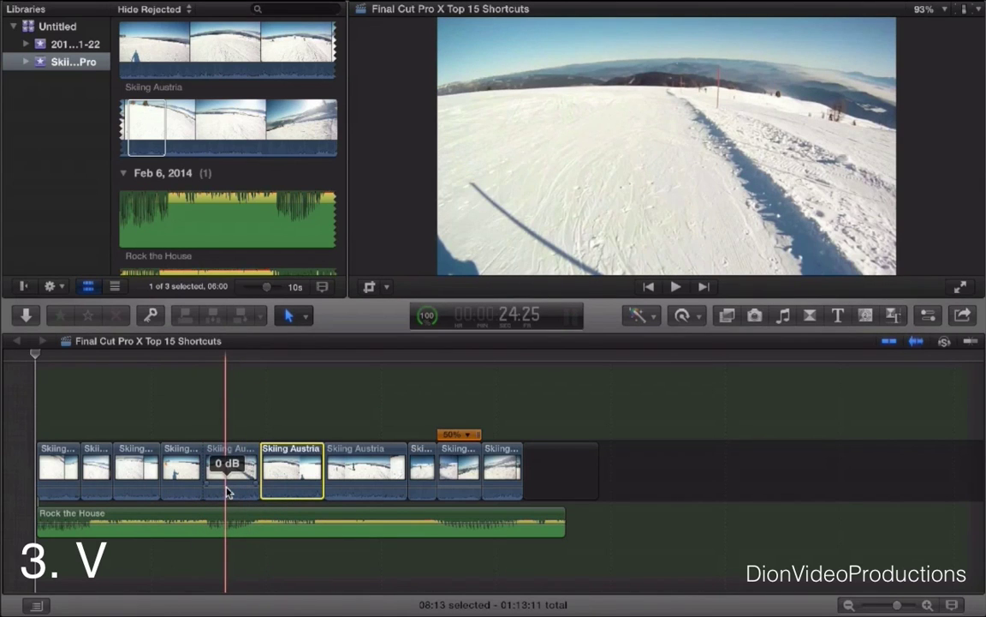
pyautogui.press('l')
pyautogui.press('l')
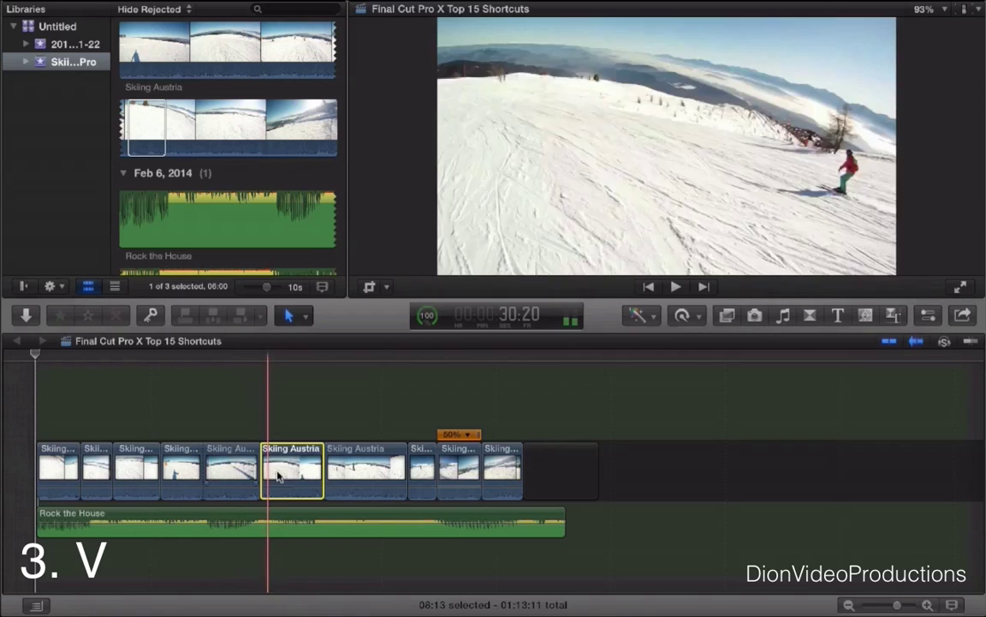
pyautogui.press('k')
pyautogui.click(285, 518)
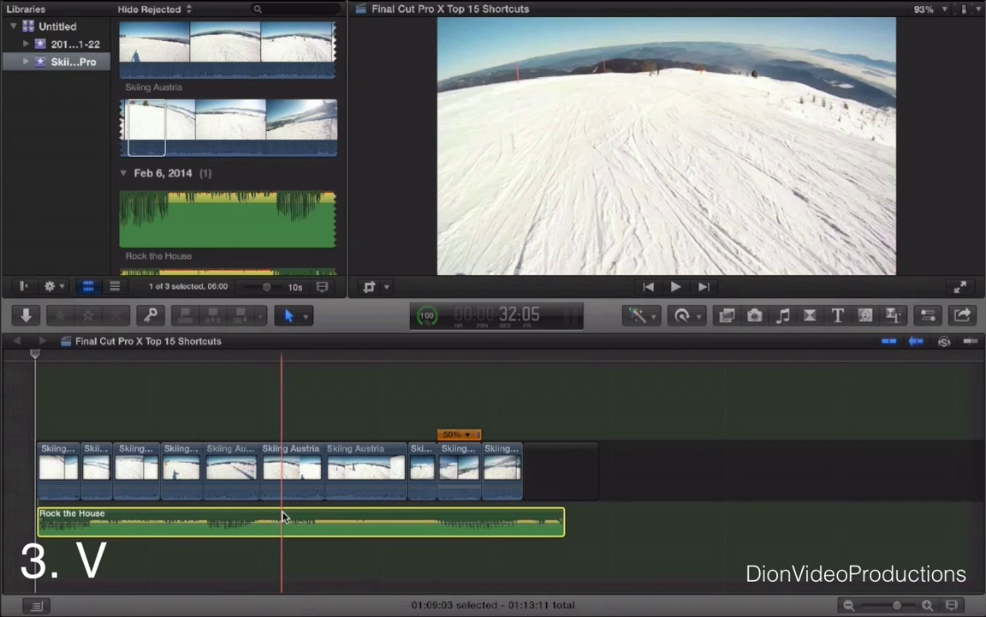
pyautogui.press('v')
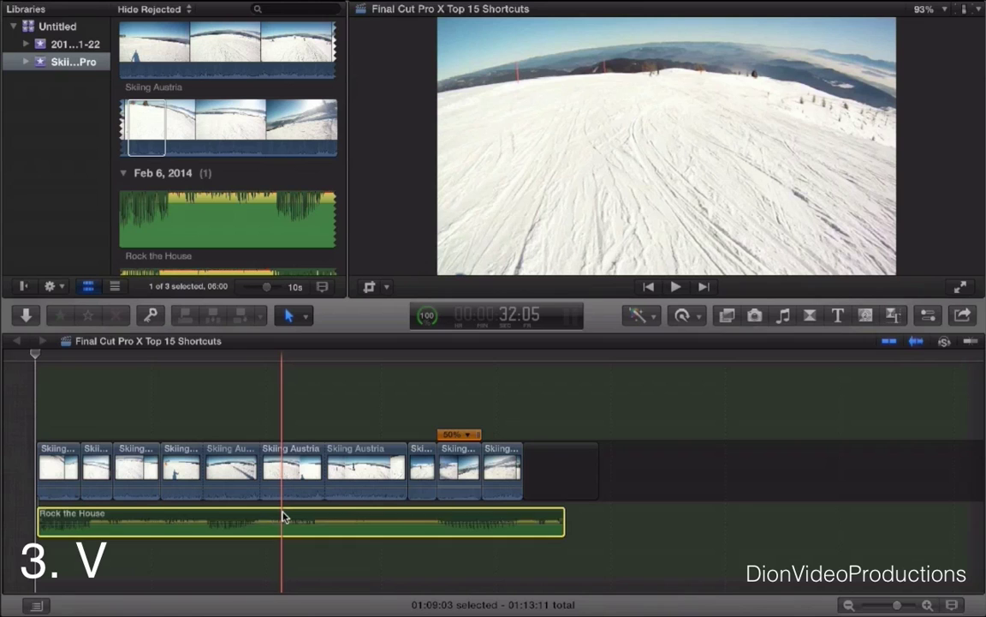
pyautogui.press('space')
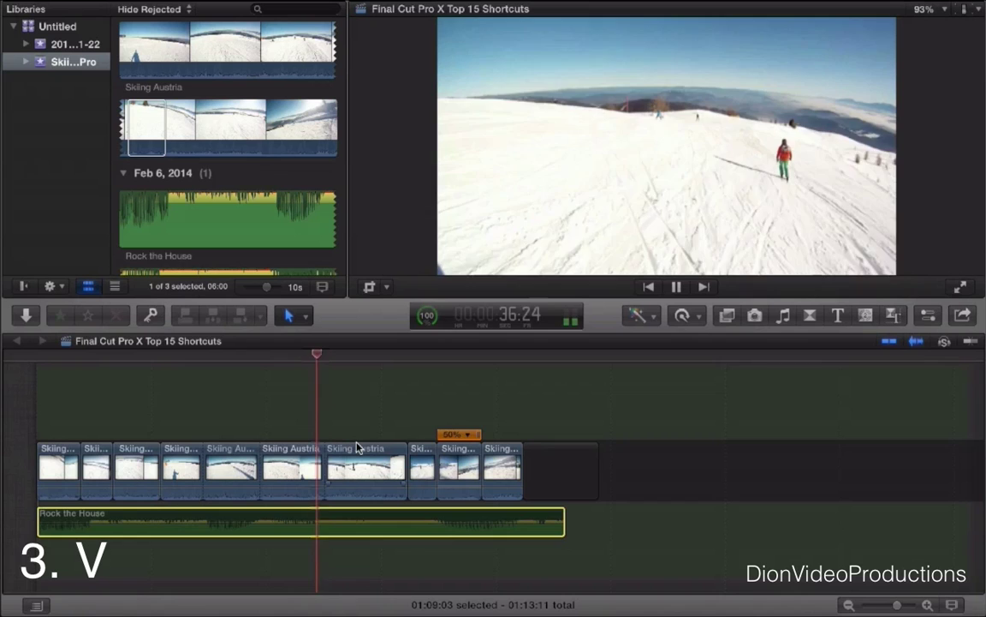
pyautogui.press('v')
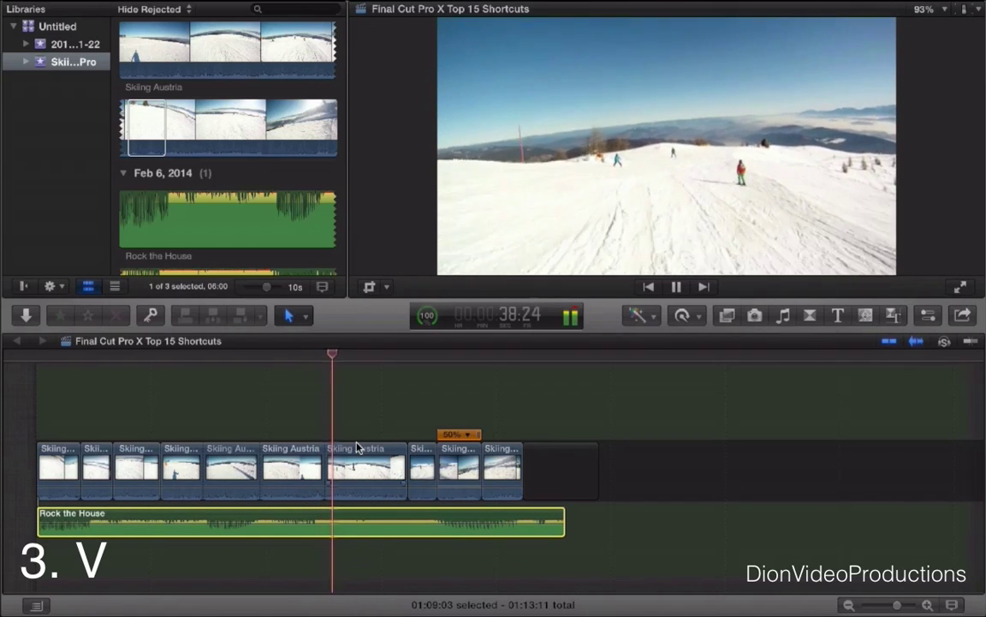
pyautogui.press('space')
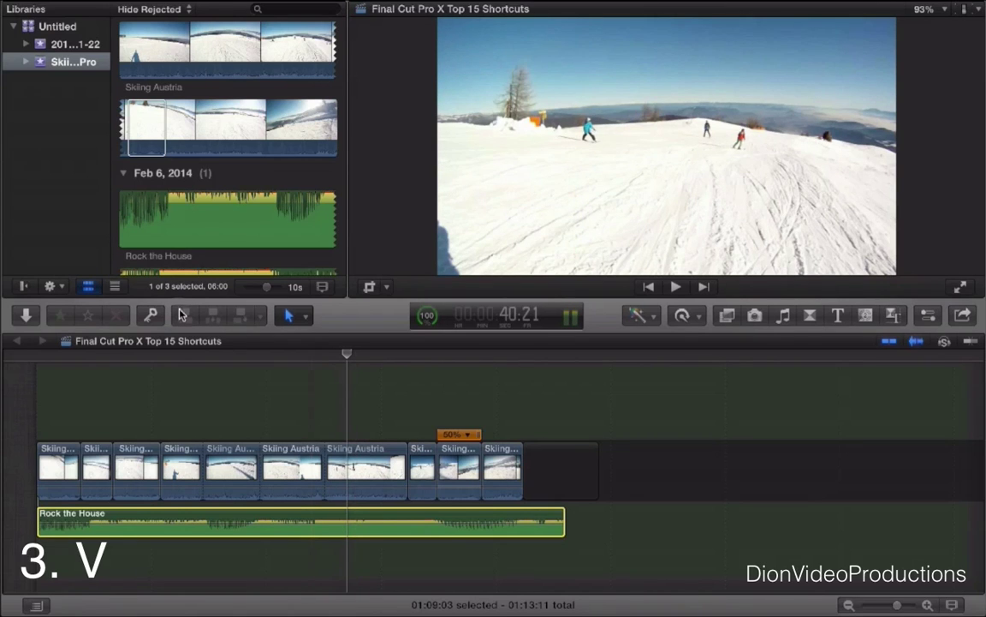
pyautogui.click(260, 414)
pyautogui.press('space')
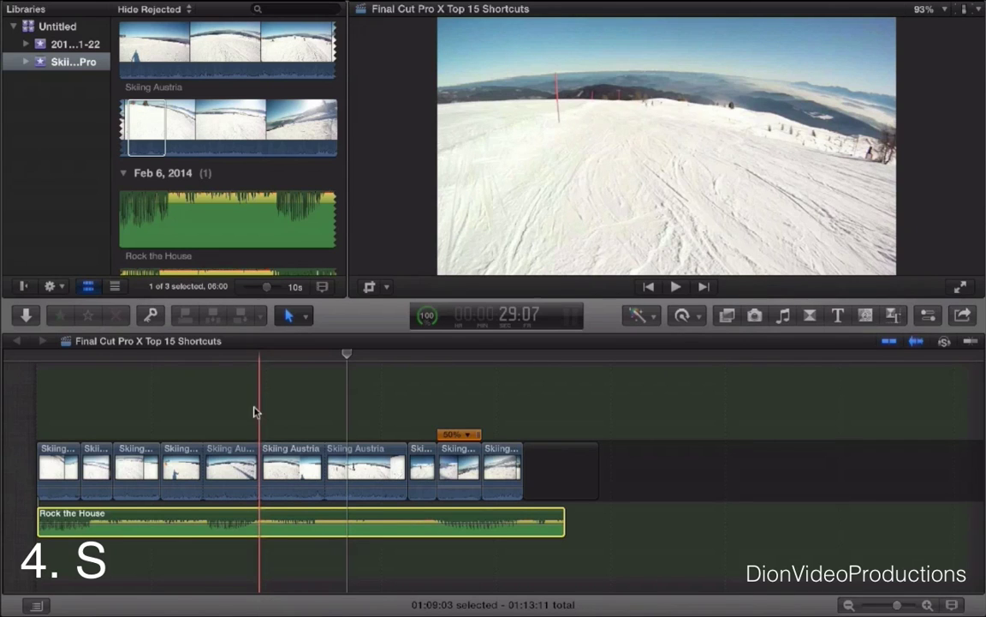
pyautogui.press('space')
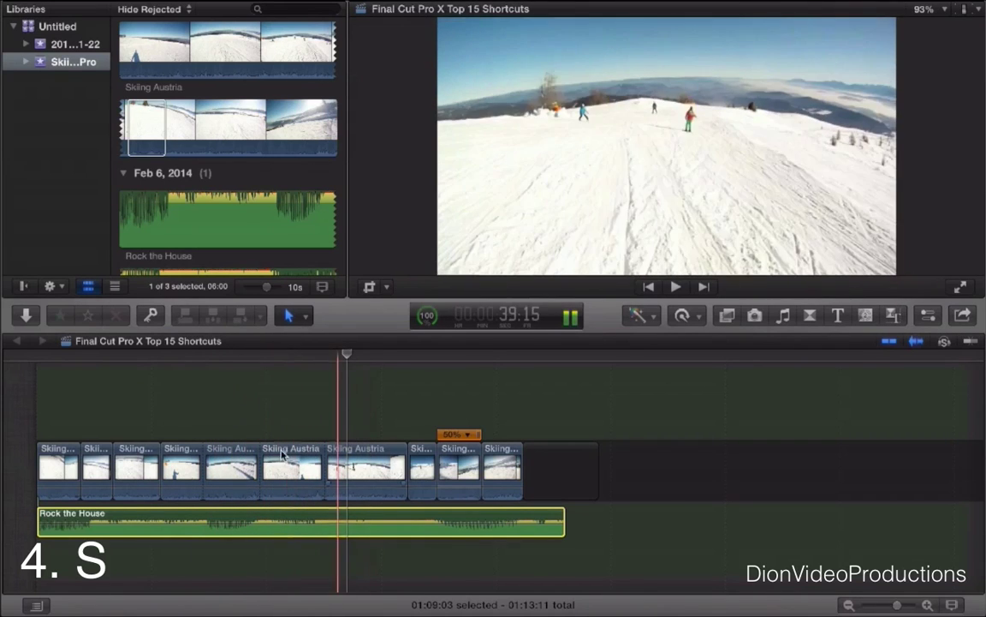
pyautogui.press('s')
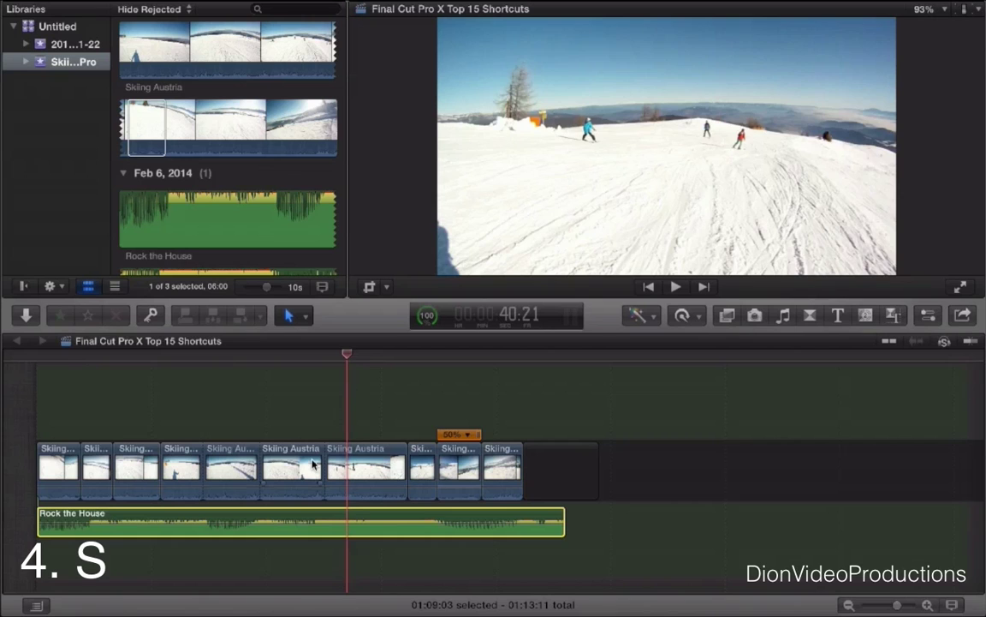
pyautogui.press('s')
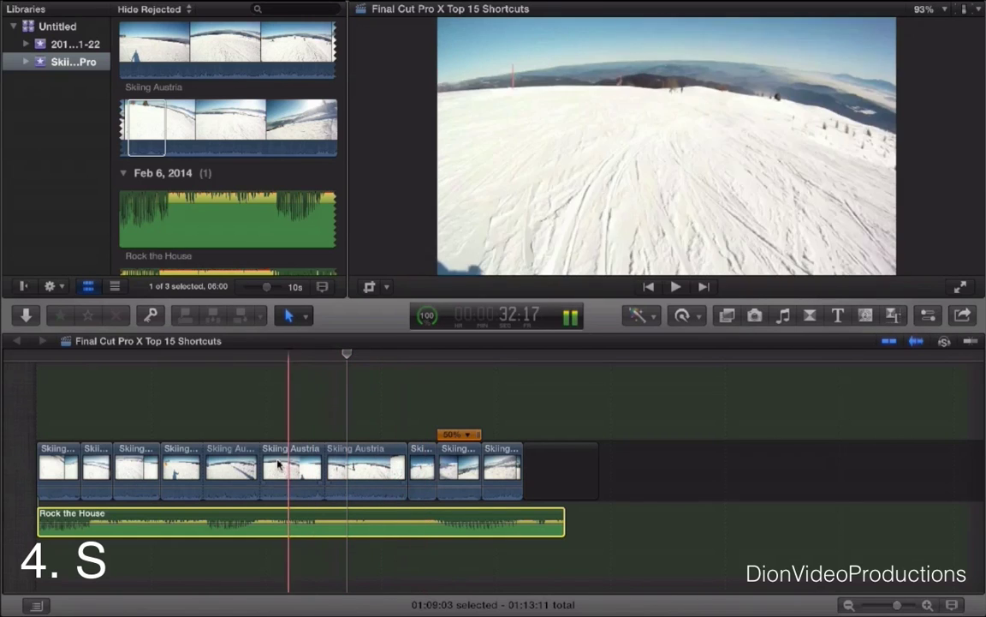
pyautogui.click(267, 405)
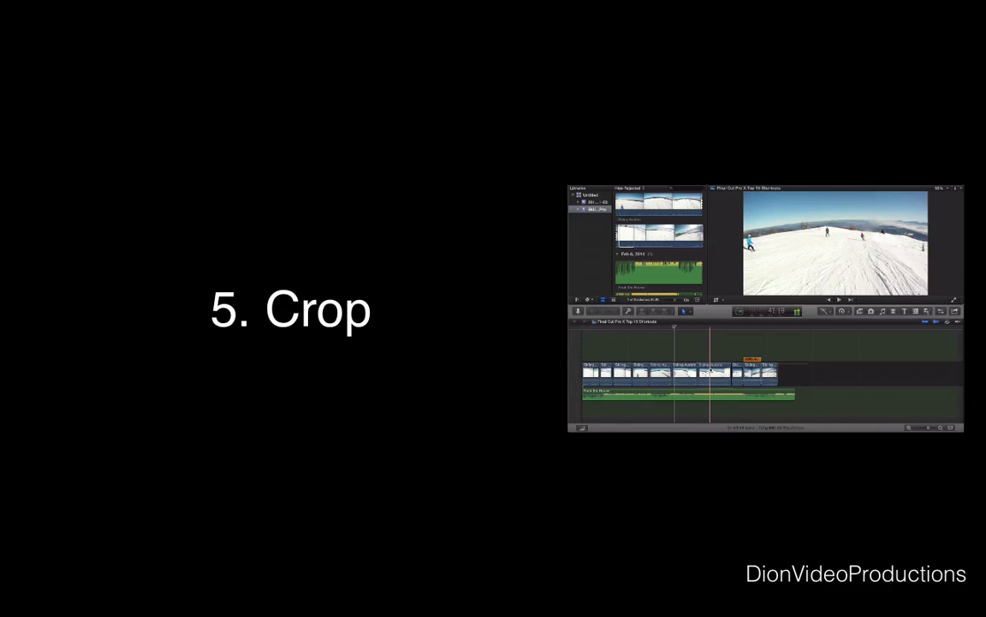
# Crop the last Skiing Austria piece tighter from the top-left, shifting the crop area up-left
pyautogui.click(712, 371)
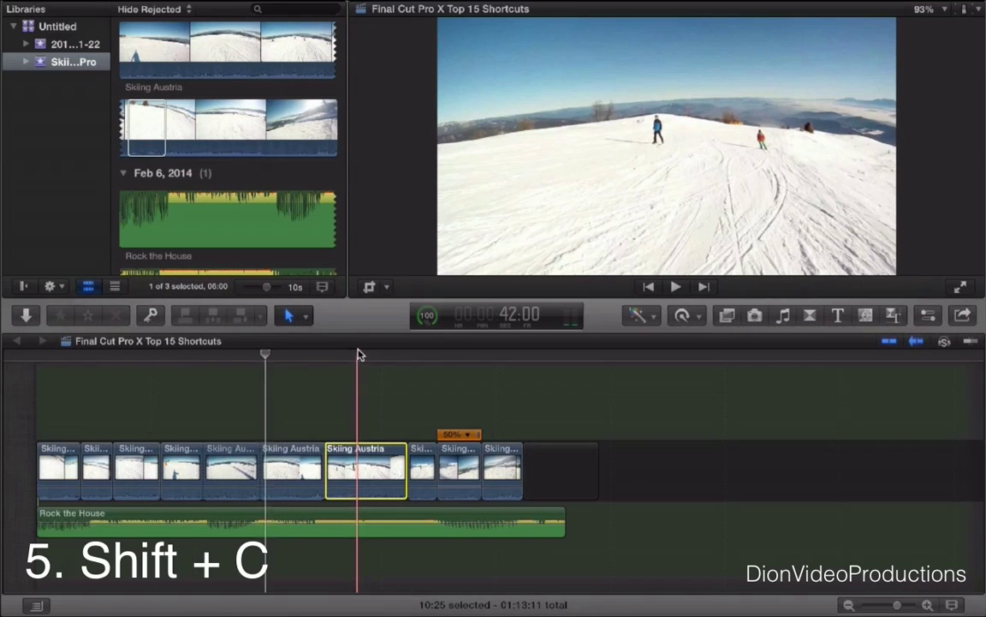
pyautogui.click(713, 336)
pyautogui.hotkey('shift', 'c')
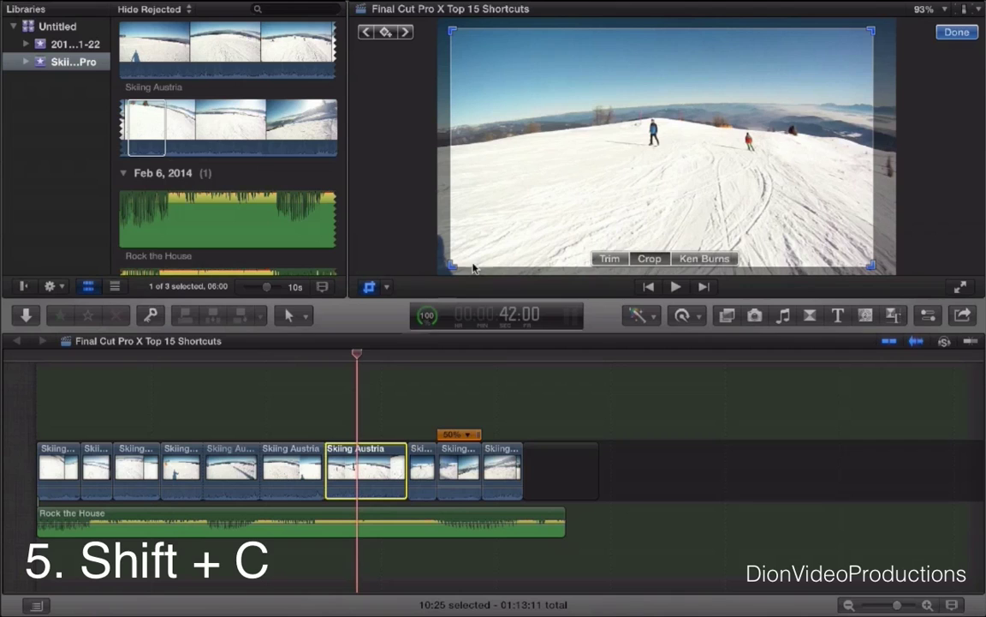
pyautogui.moveTo(452, 30); pyautogui.dragTo(568, 96)
pyautogui.click(648, 257)
pyautogui.moveTo(575, 210); pyautogui.dragTo(520, 161)
pyautogui.click(973, 33)
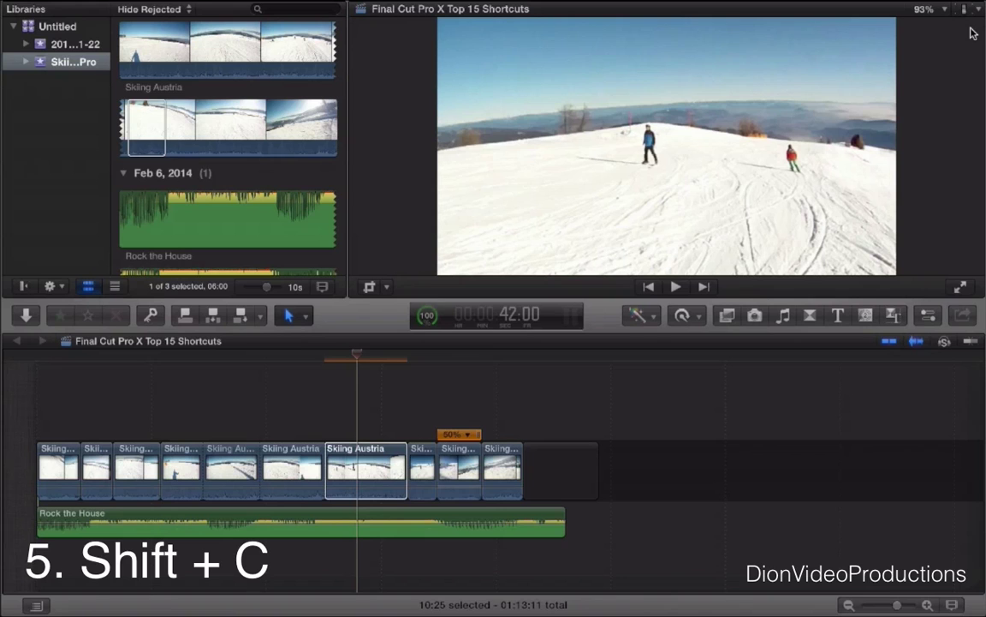
pyautogui.click(358, 374)
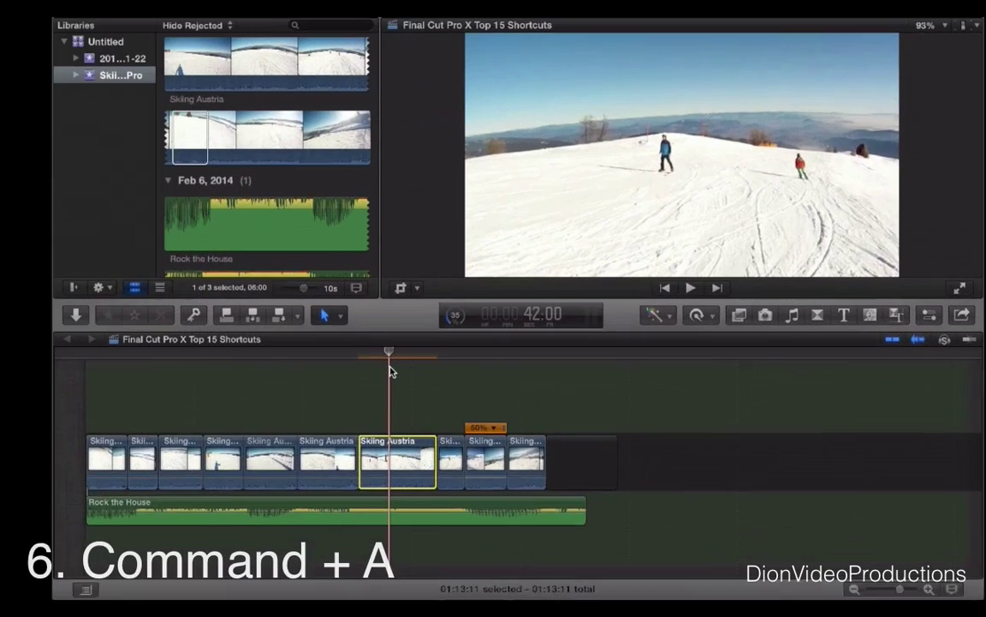
# Select all timeline clips, including the Rock the House music, with Command+A, then deselect
pyautogui.press('super+a')
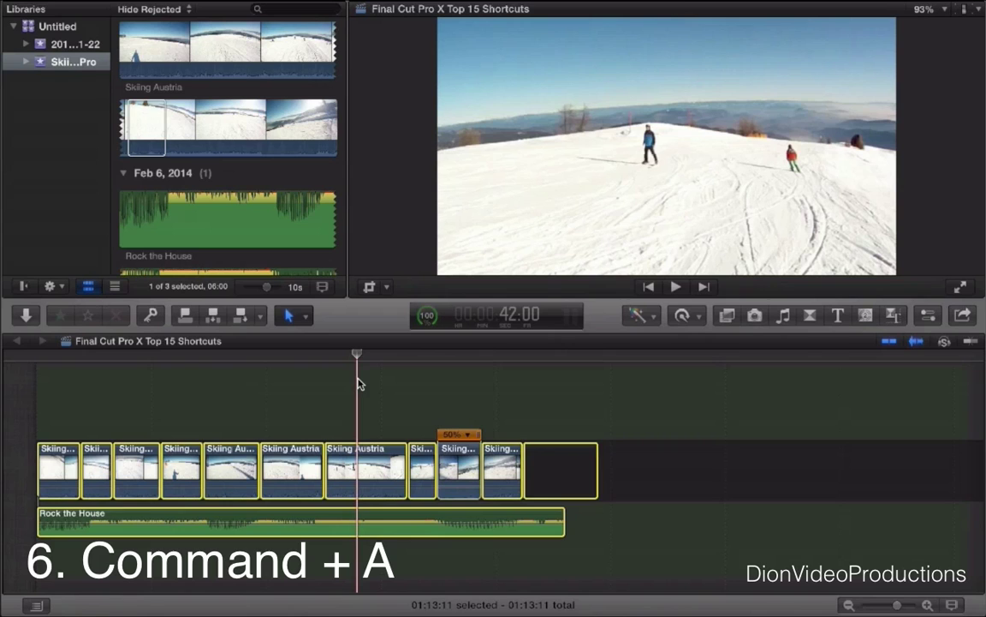
pyautogui.click(358, 383)
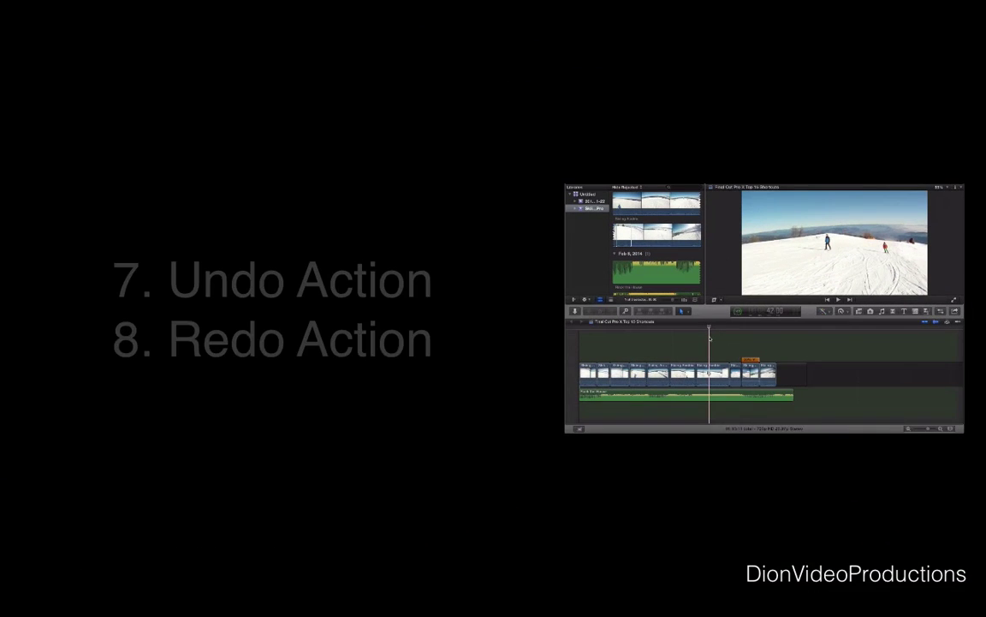
pyautogui.press('space')
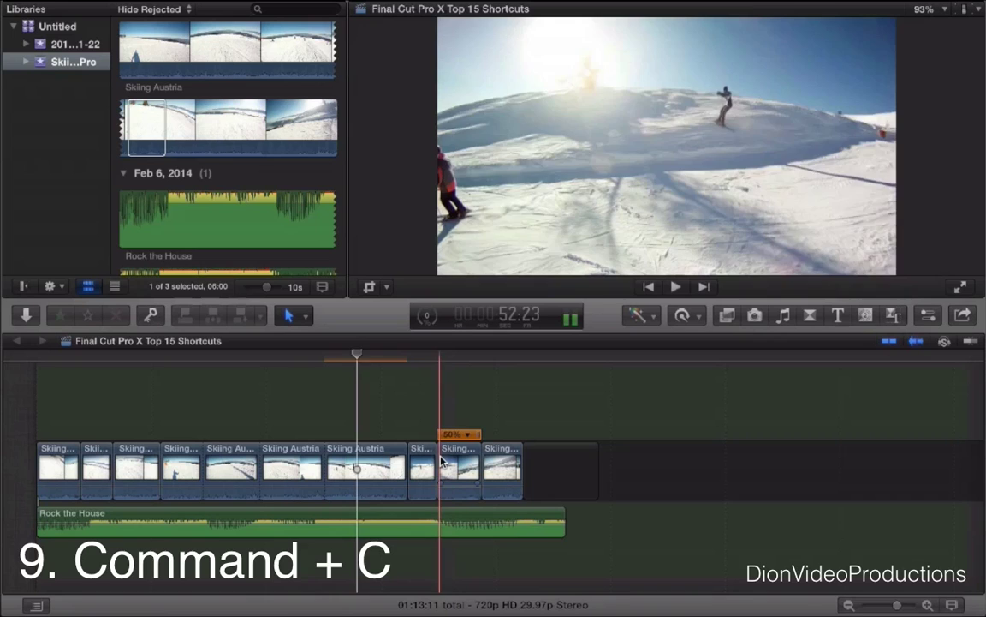
# Paste a copy of the second-to-last Skiing clip into empty space past the storyline end
pyautogui.click(442, 462)
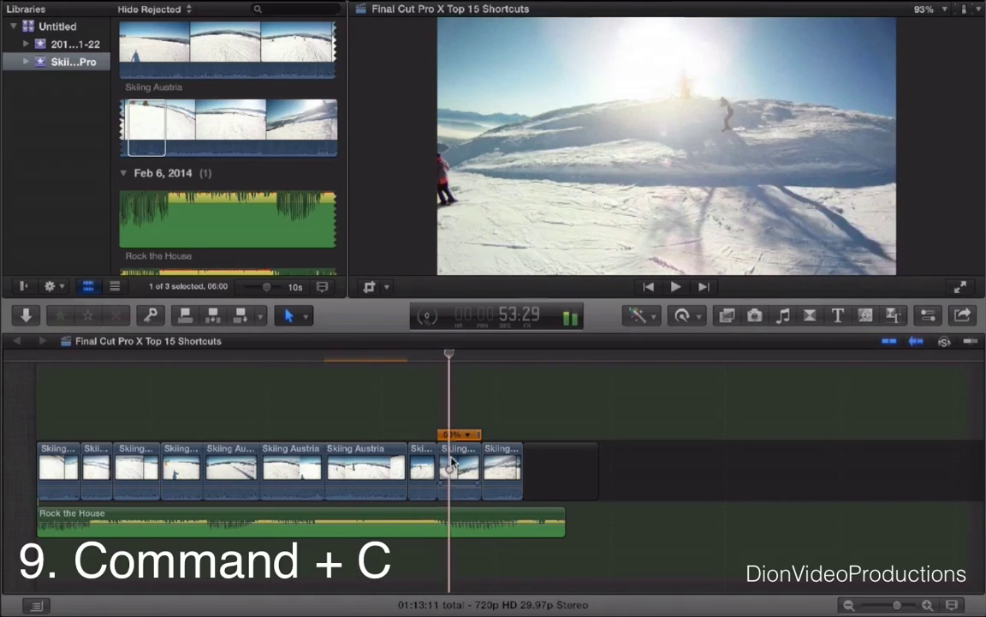
pyautogui.click(451, 462)
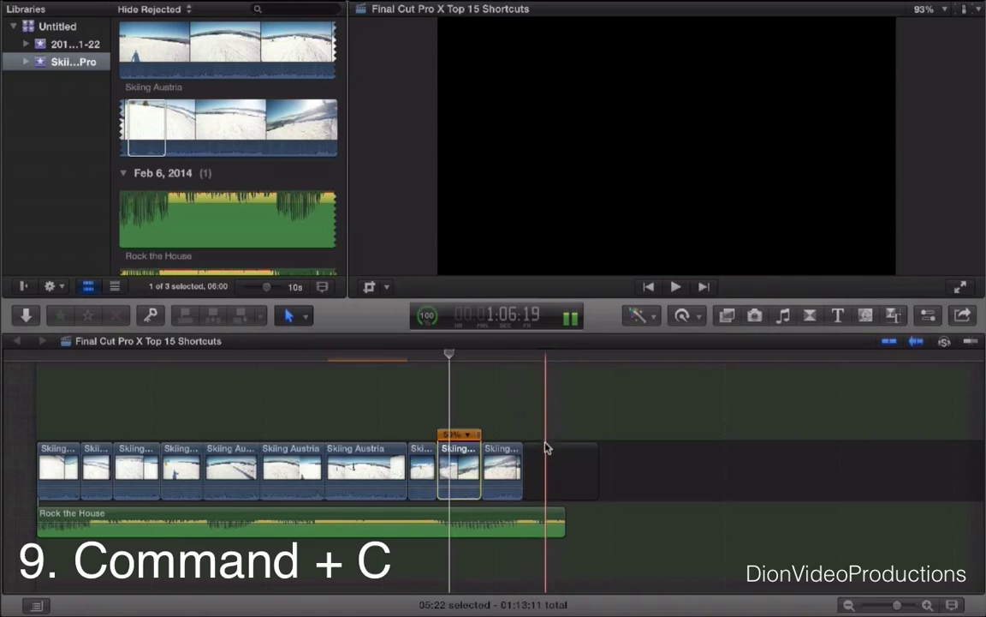
pyautogui.click(614, 436)
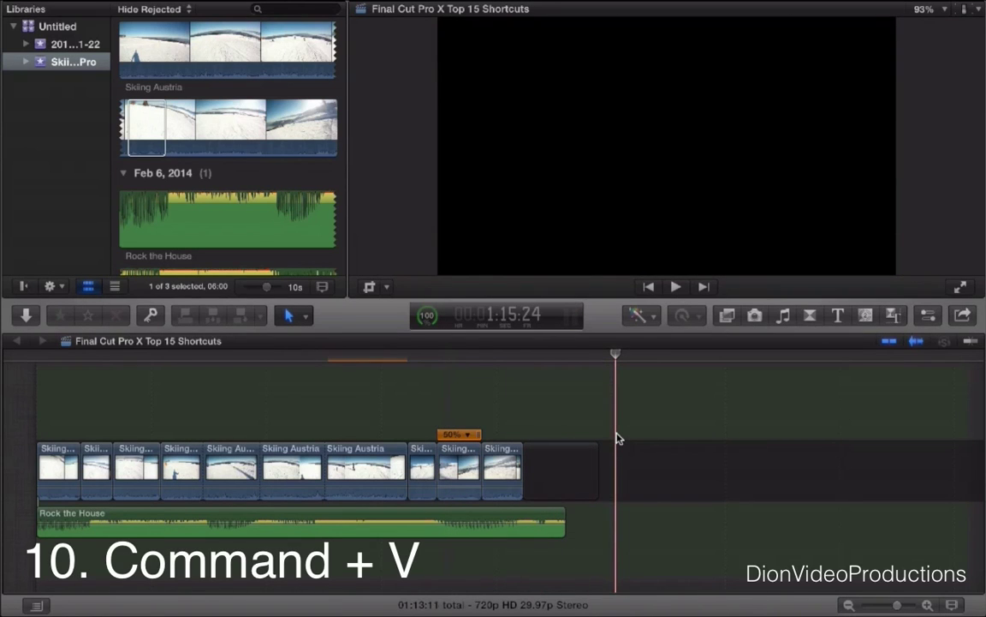
pyautogui.press('super+v')
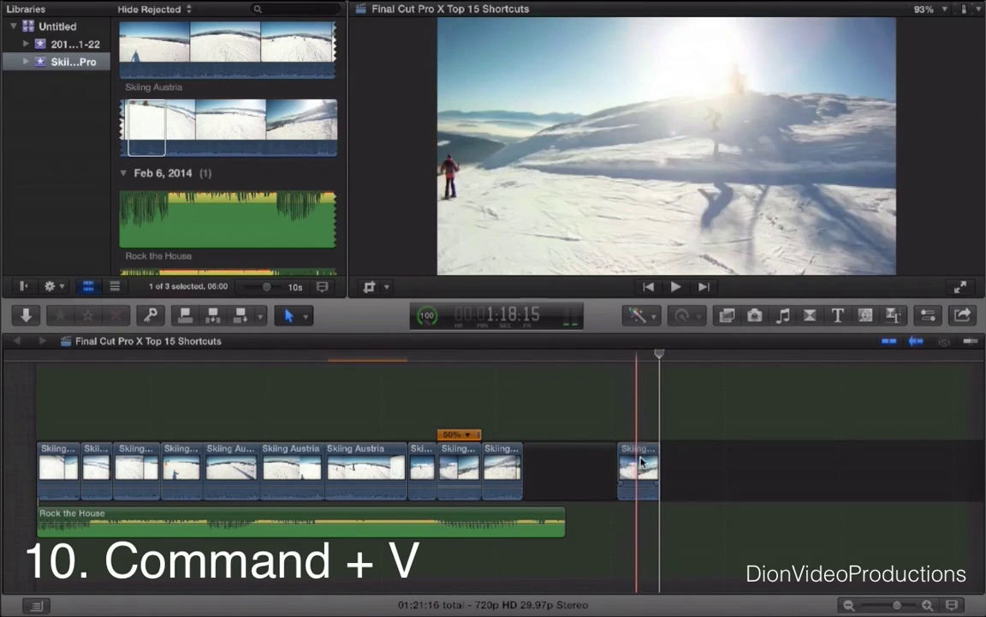
# Play over the pasted copy, then cut it back out with Command+X
pyautogui.press('space')
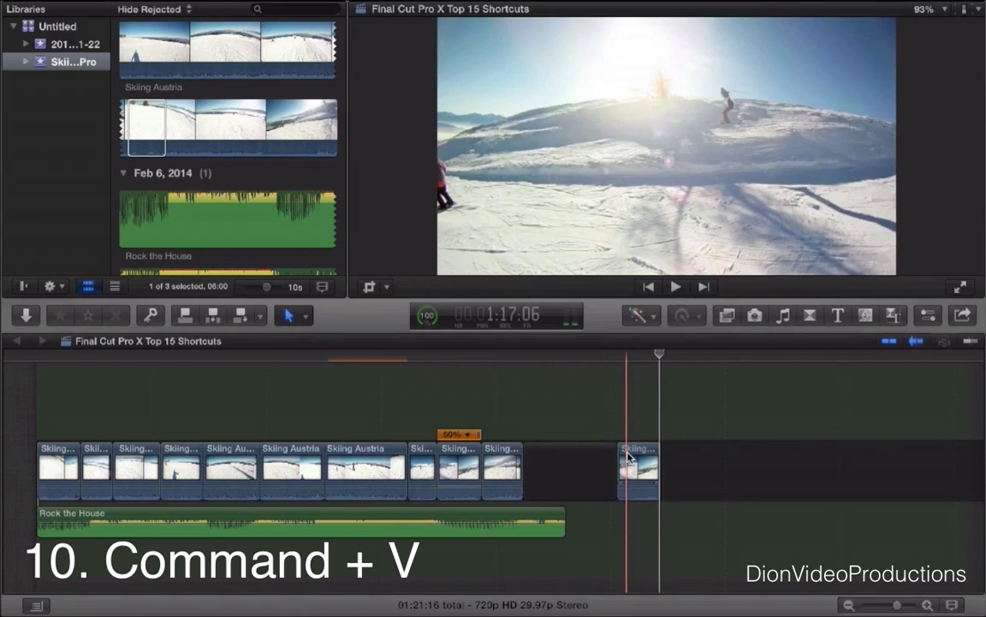
pyautogui.press('space')
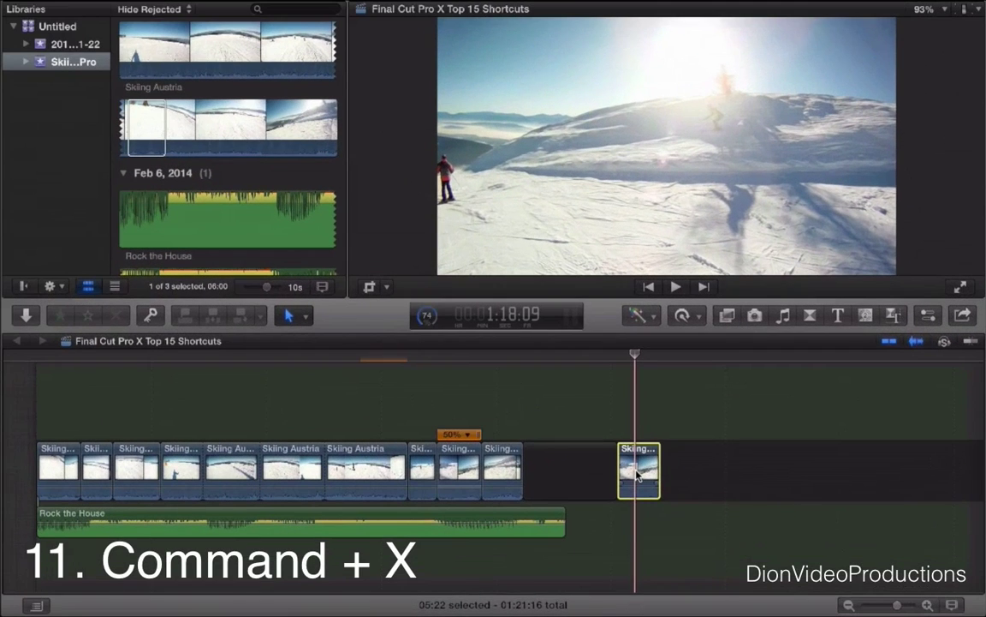
pyautogui.press('super+x')
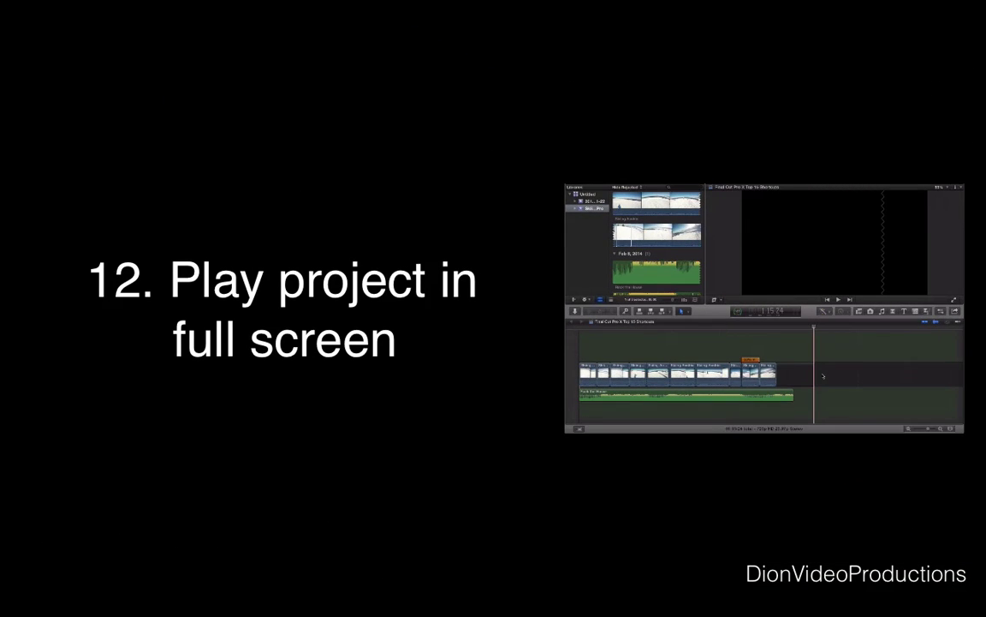
# Return to the project start and play the whole ski timeline in full screen
pyautogui.click(582, 331)
pyautogui.press('space')
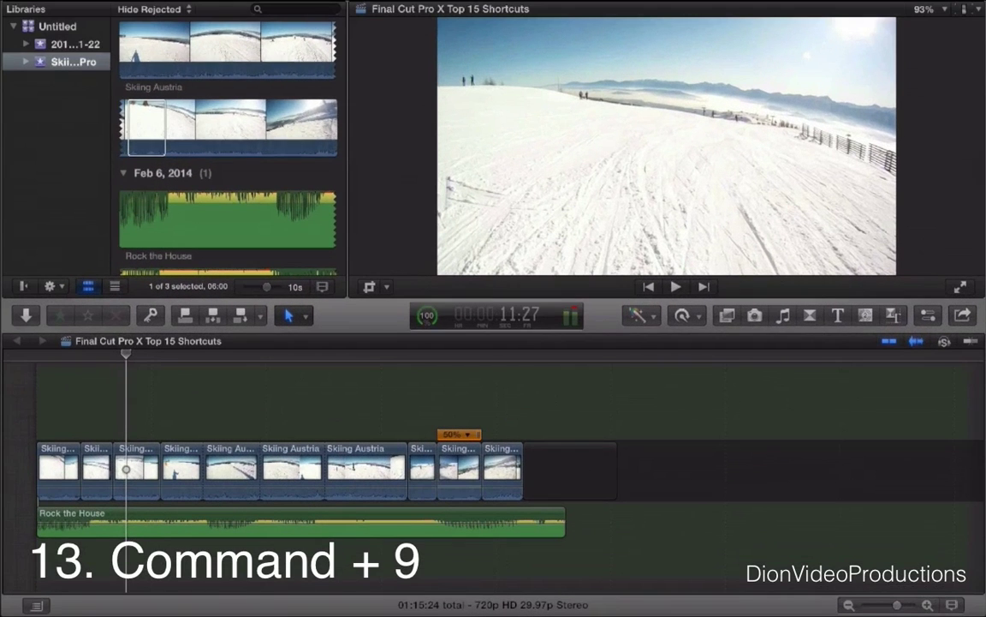
pyautogui.press('super+9')
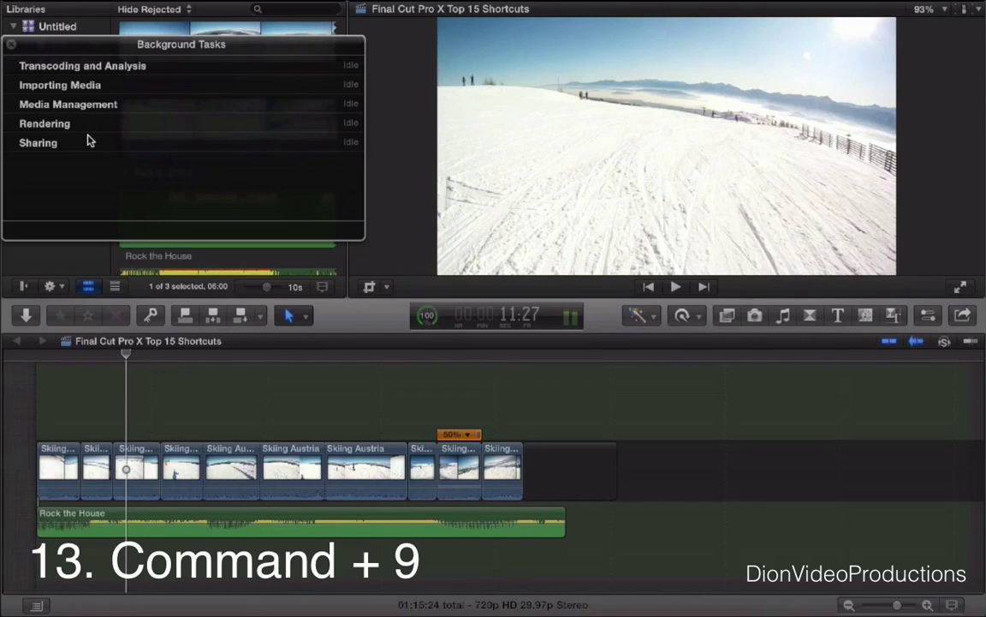
pyautogui.moveTo(45, 50); pyautogui.dragTo(656, 380)
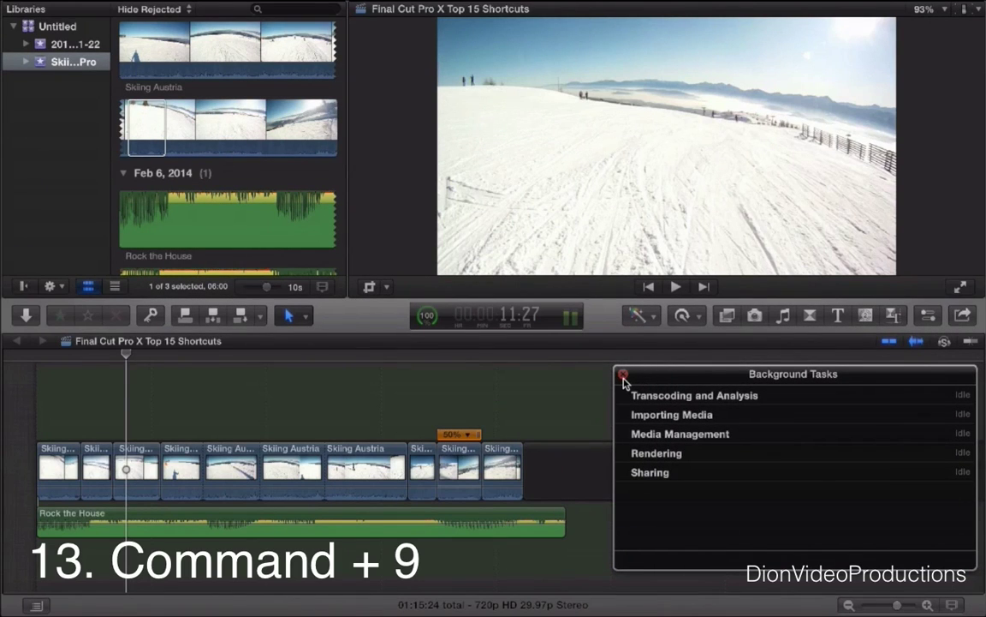
pyautogui.click(624, 377)
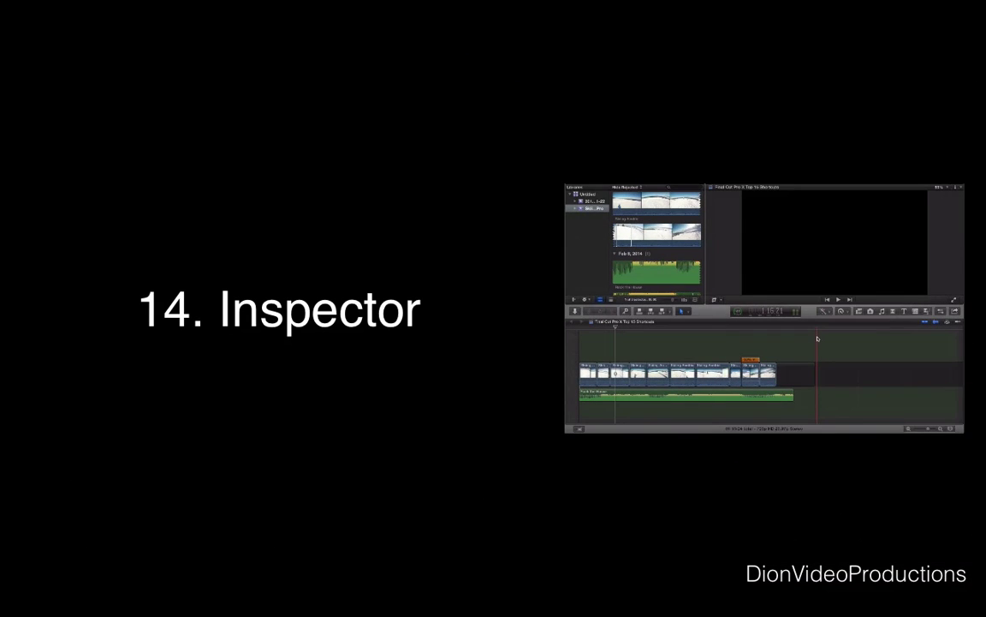
# Open the Inspector for the fourth Skiing Austria clip, check Audio, then show its Video settings
pyautogui.click(637, 366)
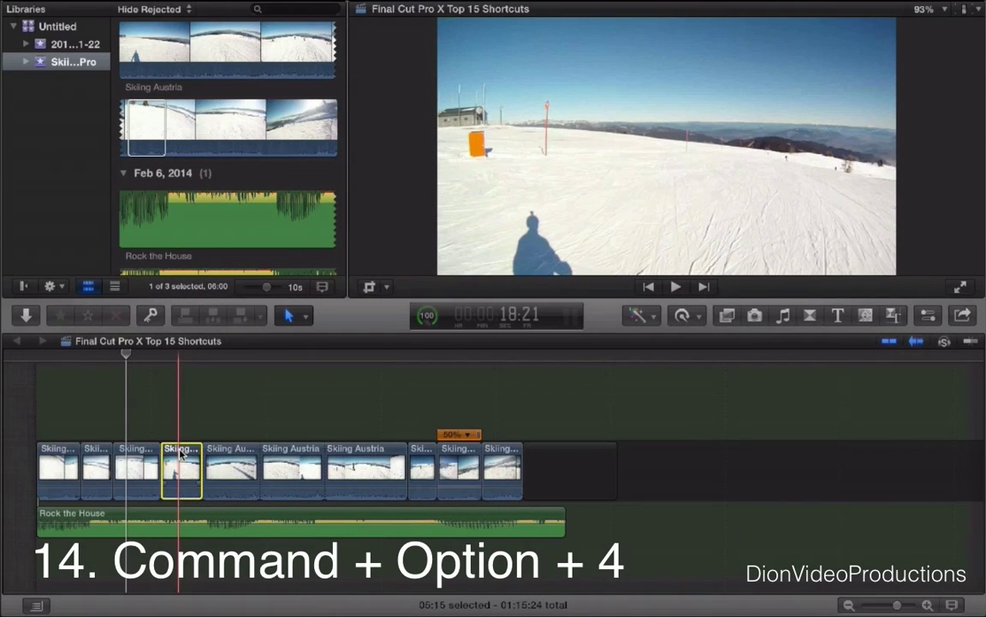
pyautogui.press('super+alt+4')
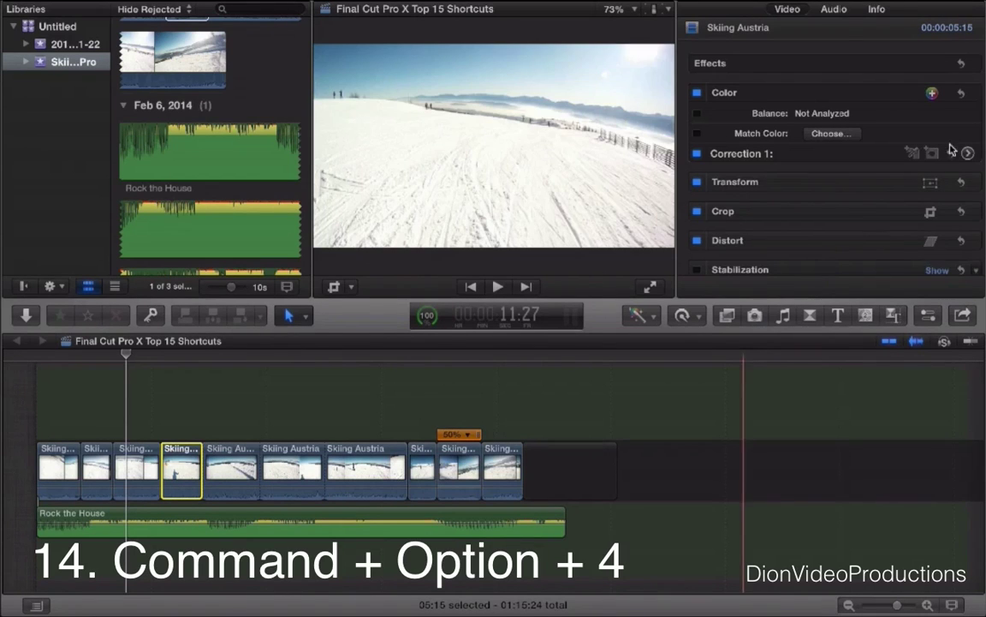
pyautogui.scroll(-4, 780, 160)
pyautogui.scroll(4, 781, 159)
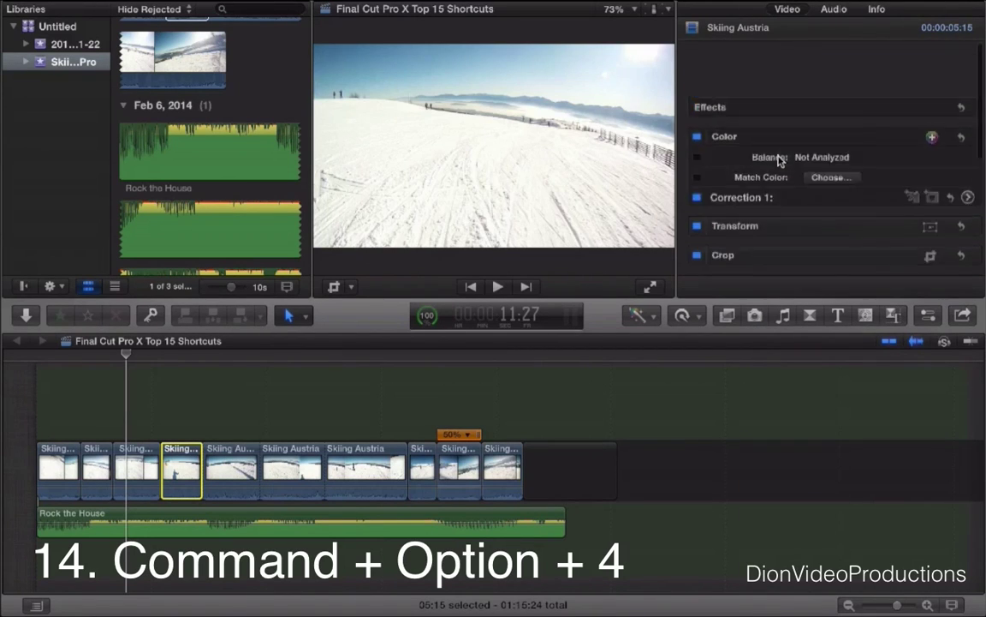
pyautogui.click(834, 9)
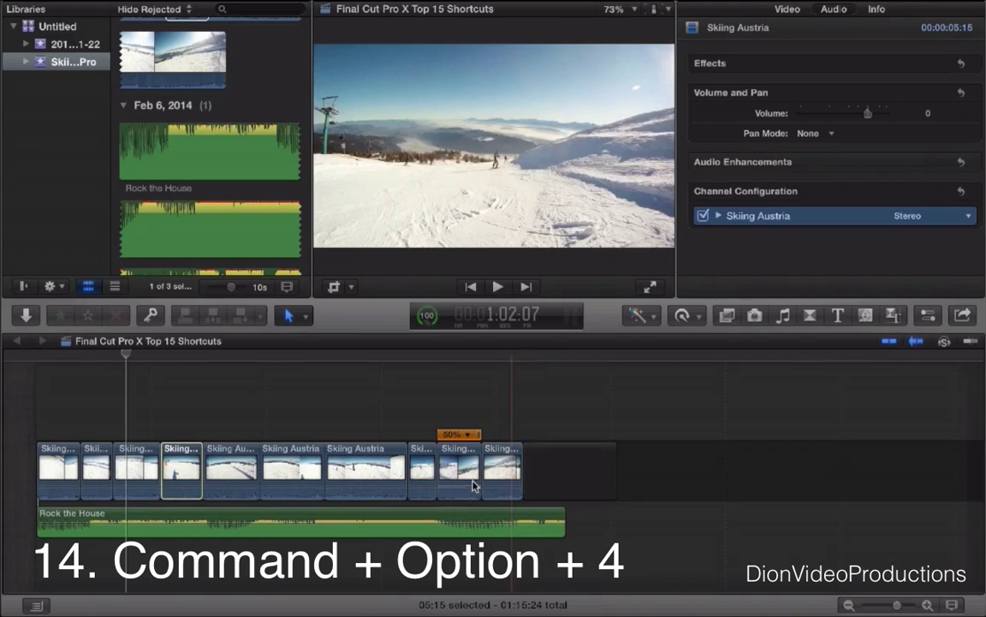
pyautogui.click(783, 9)
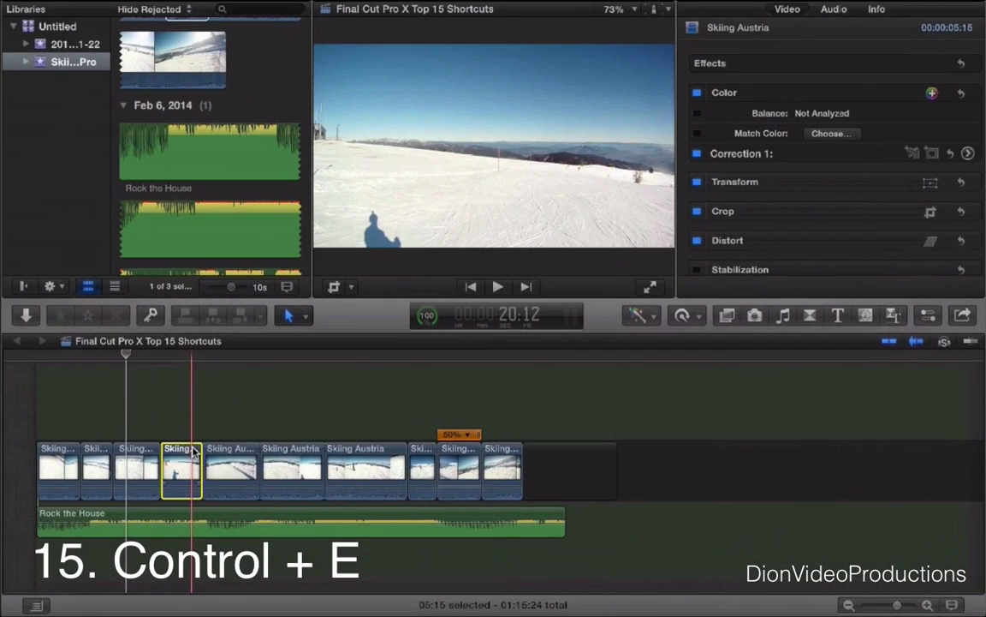
# In the Precision Editor, extend the third clip's outgoing edge by +02:09, then close the editor
pyautogui.hotkey('ctrl', 'e')
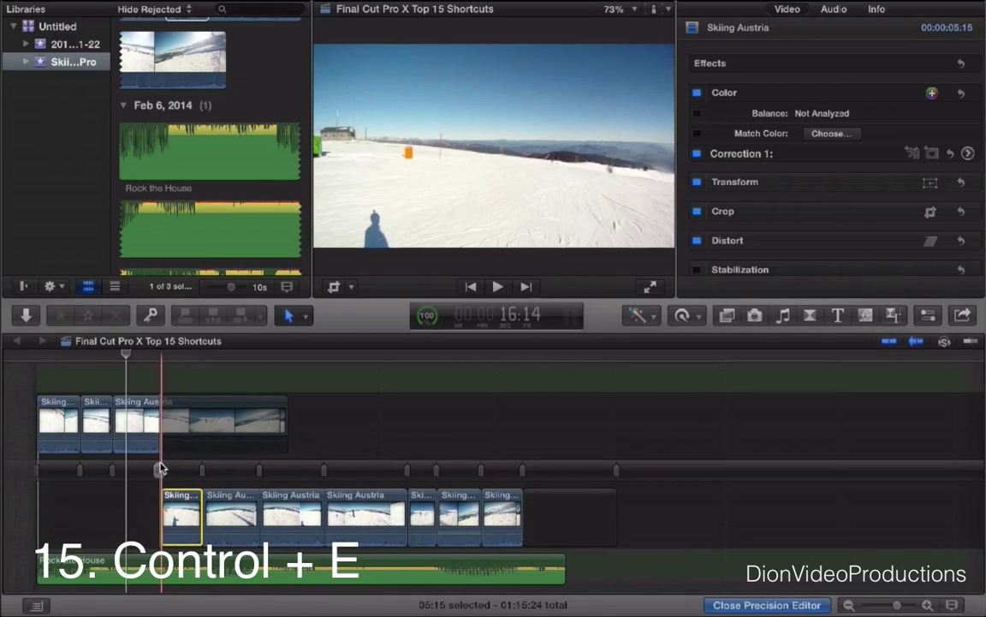
pyautogui.moveTo(161, 470); pyautogui.dragTo(169, 471)
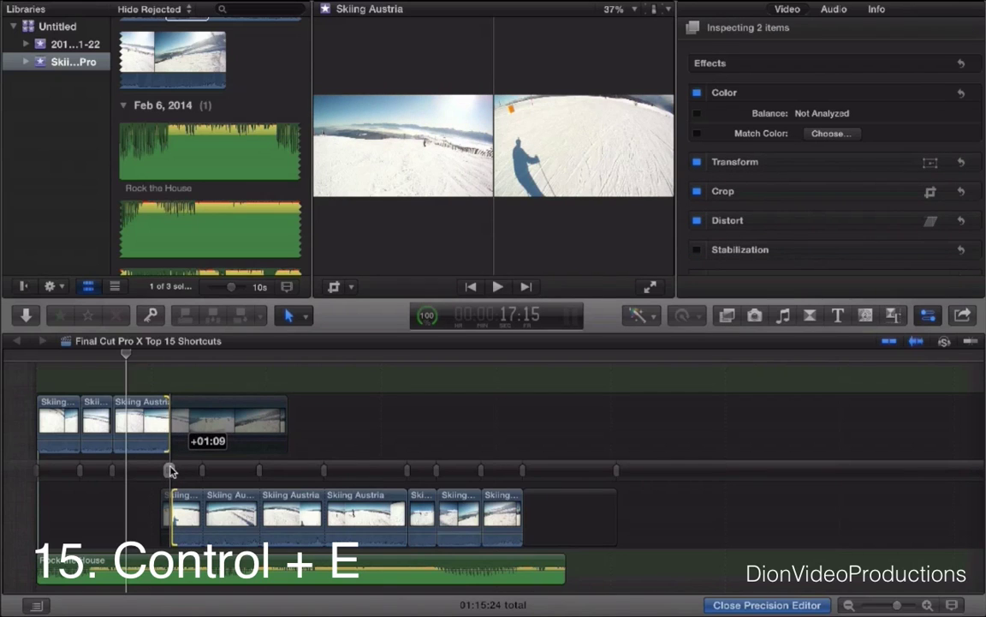
pyautogui.moveTo(170, 470)
pyautogui.mouseDown()
pyautogui.moveTo(185, 470)
pyautogui.moveTo(176, 470)
pyautogui.mouseUp()
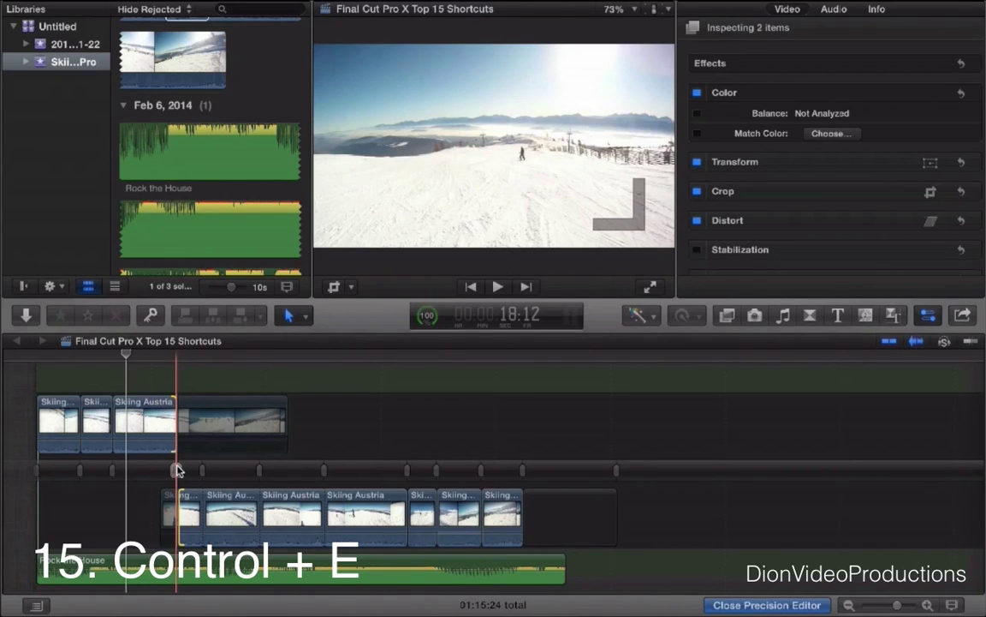
pyautogui.hotkey('ctrl', 'e')
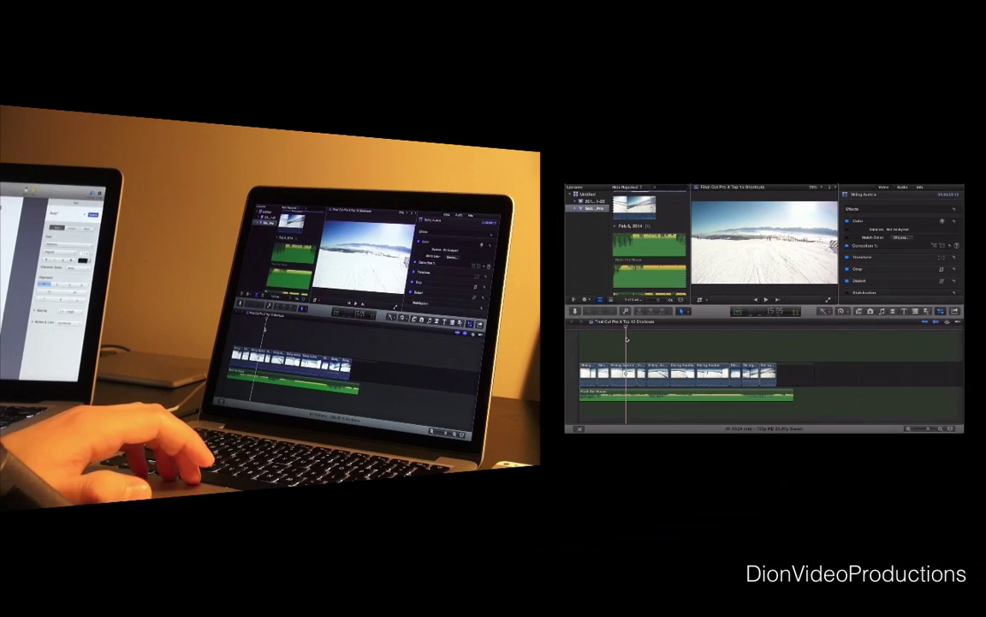